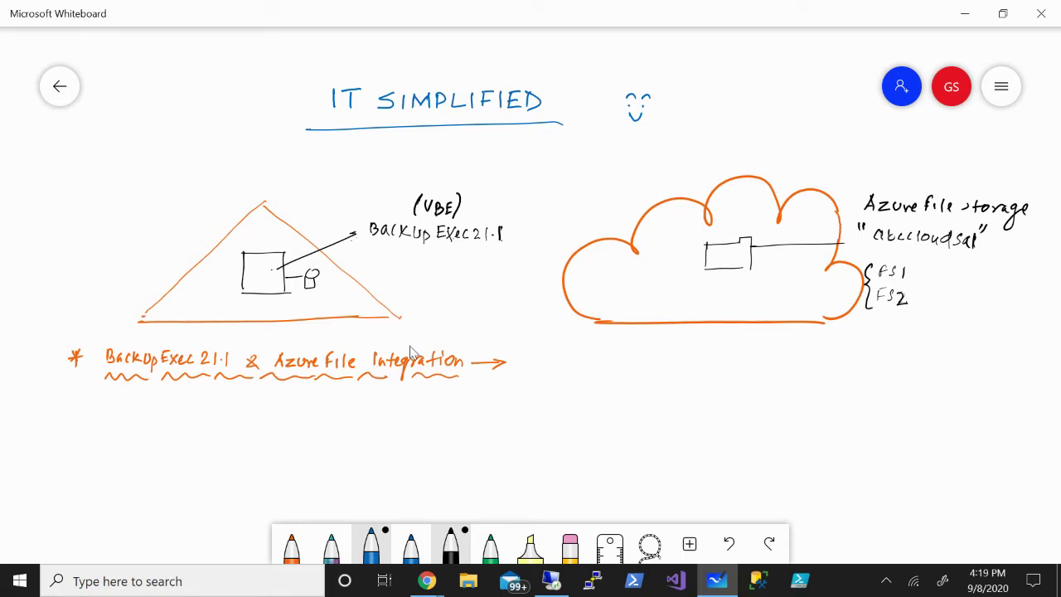
- Check under Installed Updates that Backup Exec 21.1 is installed, then close the list
click(554, 581)
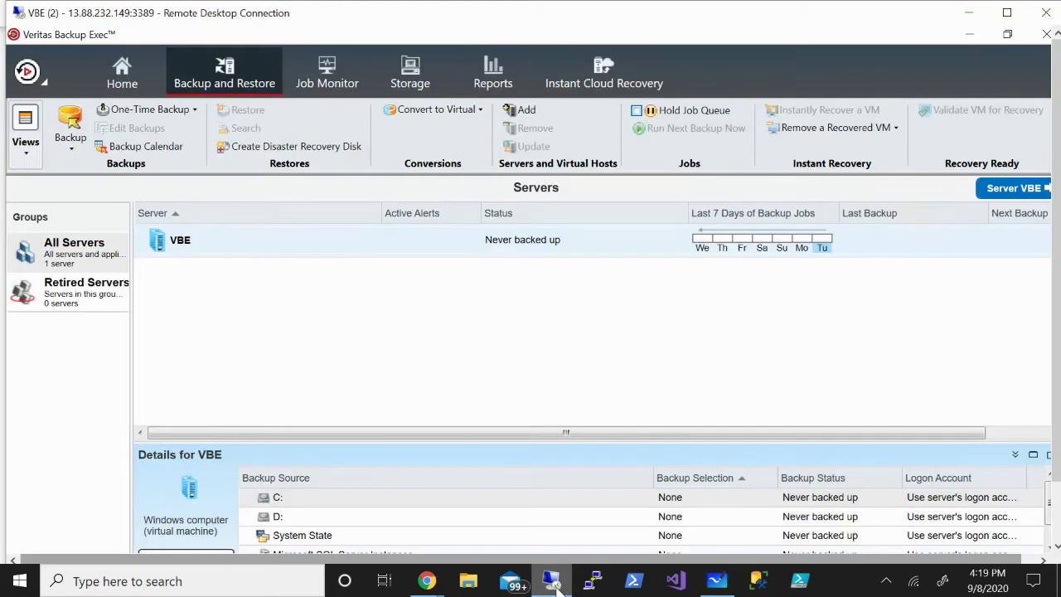
click(39, 88)
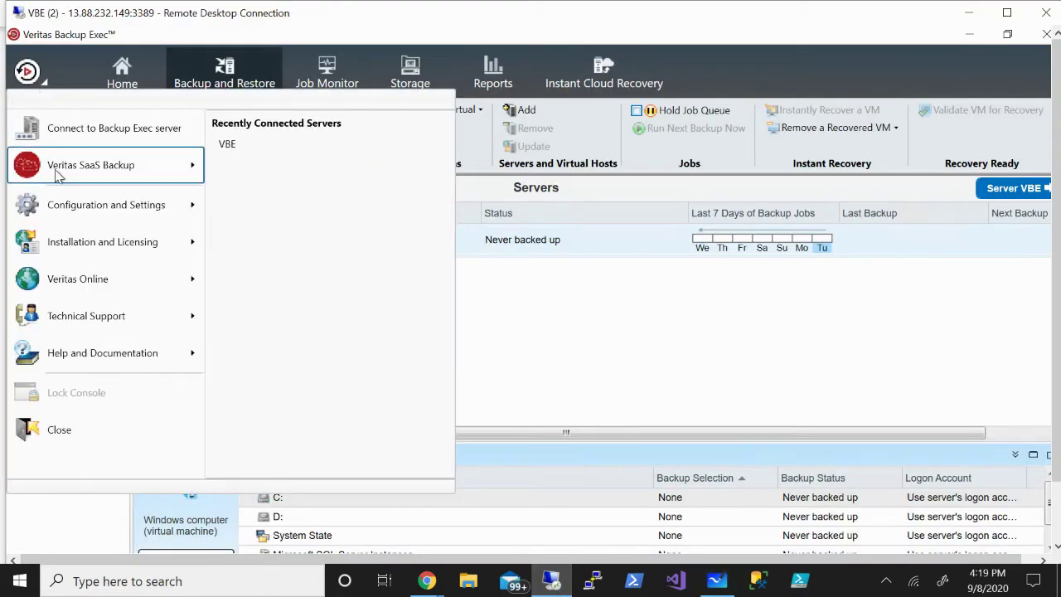
click(84, 242)
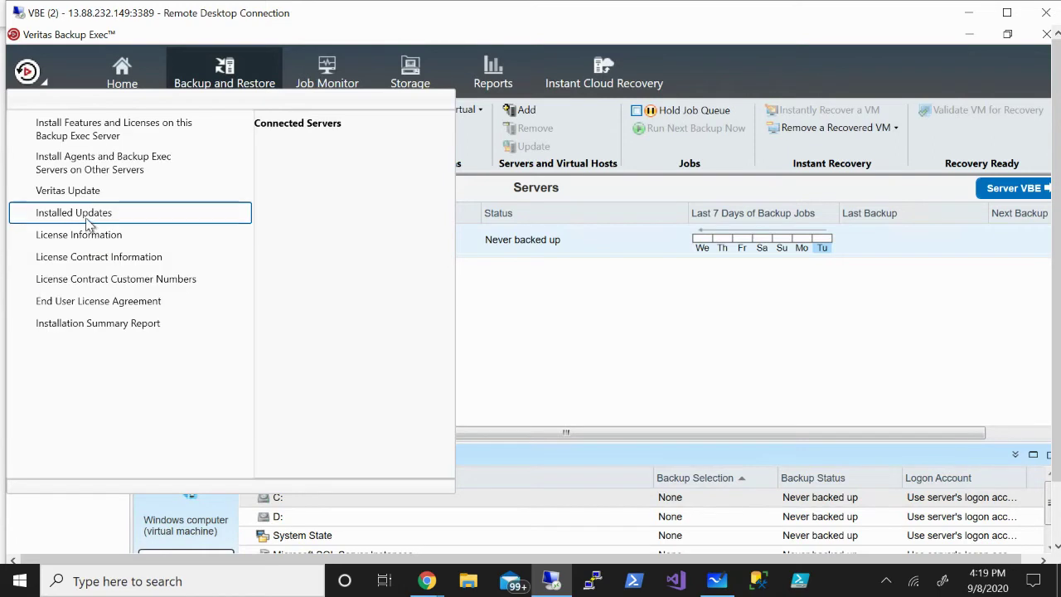
click(85, 213)
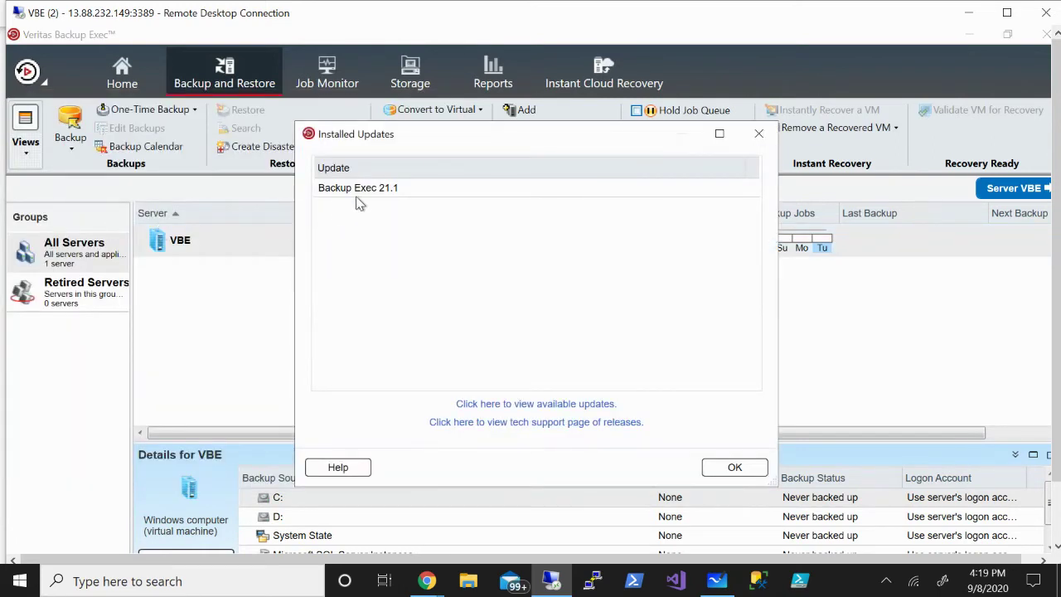
click(746, 474)
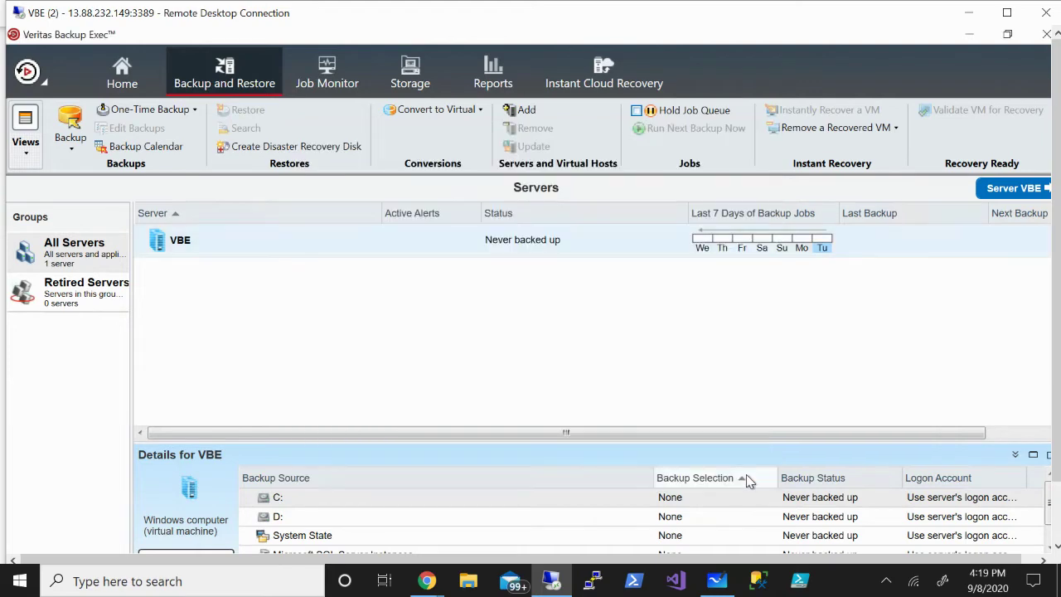
click(45, 83)
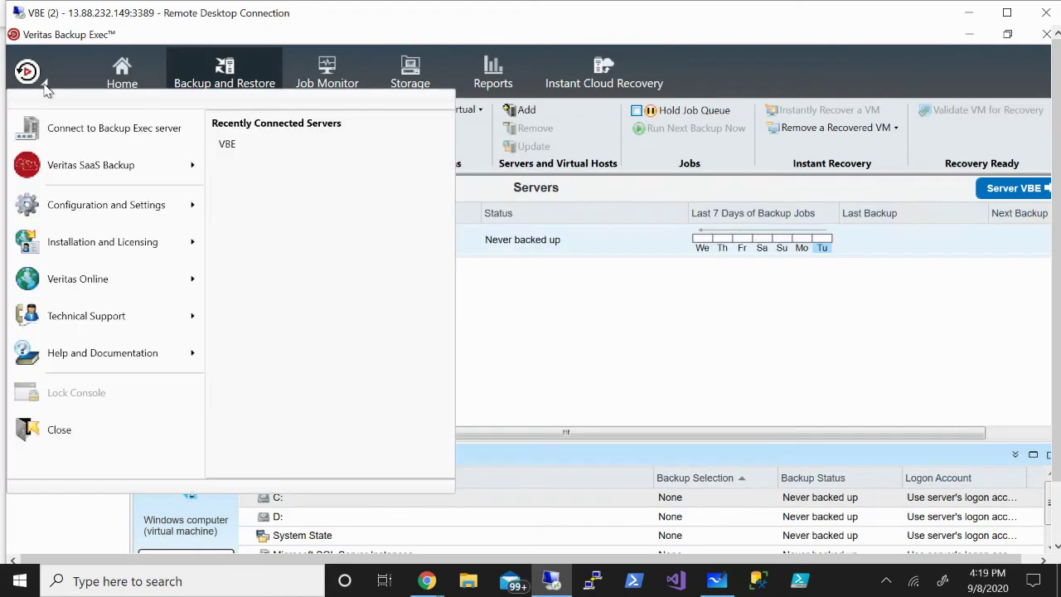
- In Manage Logon Accounts, add a new logon account and enter azure\ as the user name
click(74, 205)
mouse_move(69, 174)
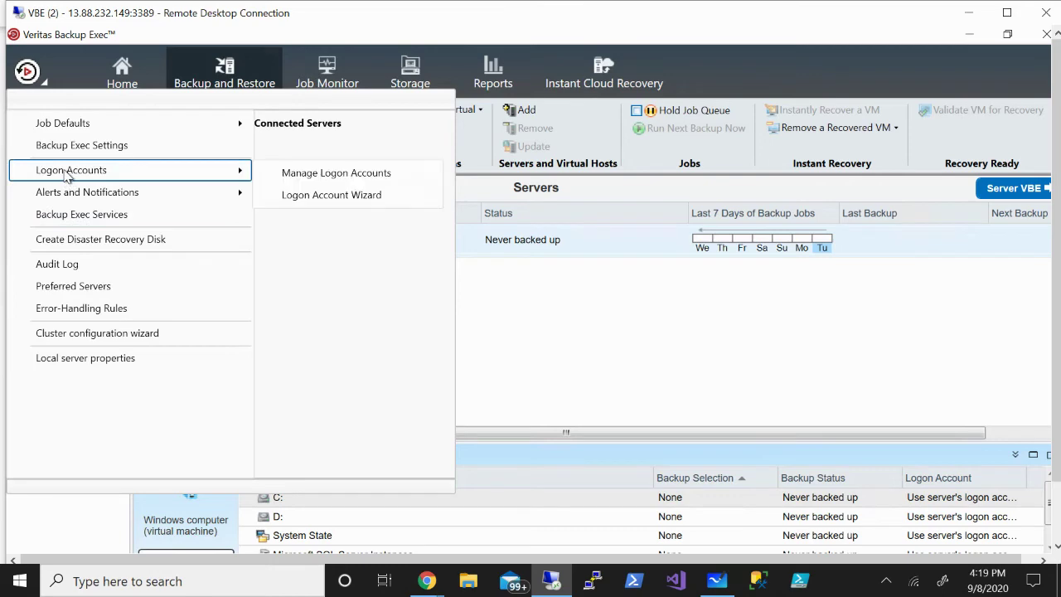
click(315, 174)
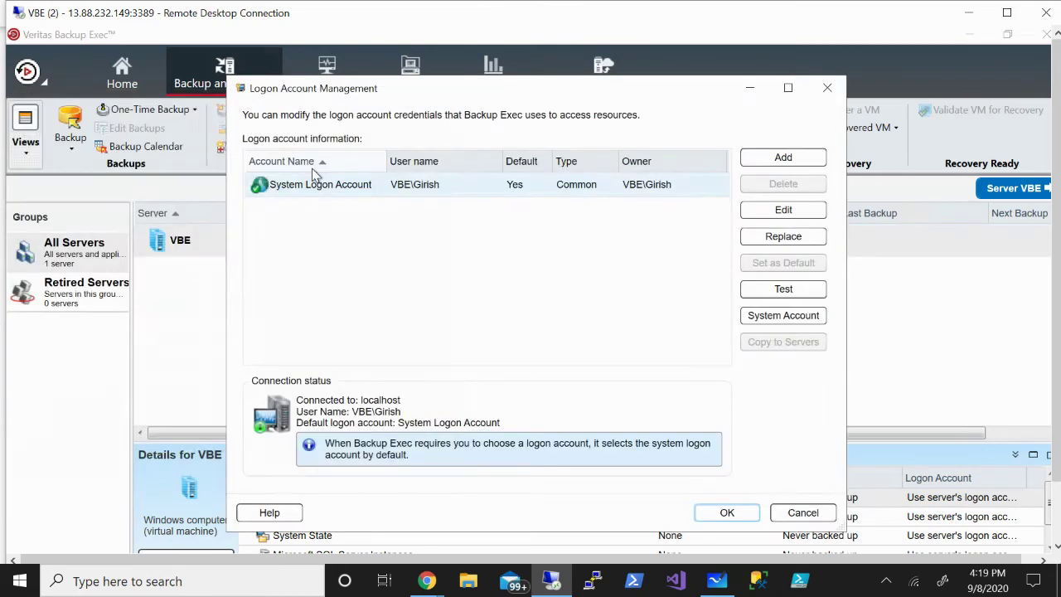
click(761, 159)
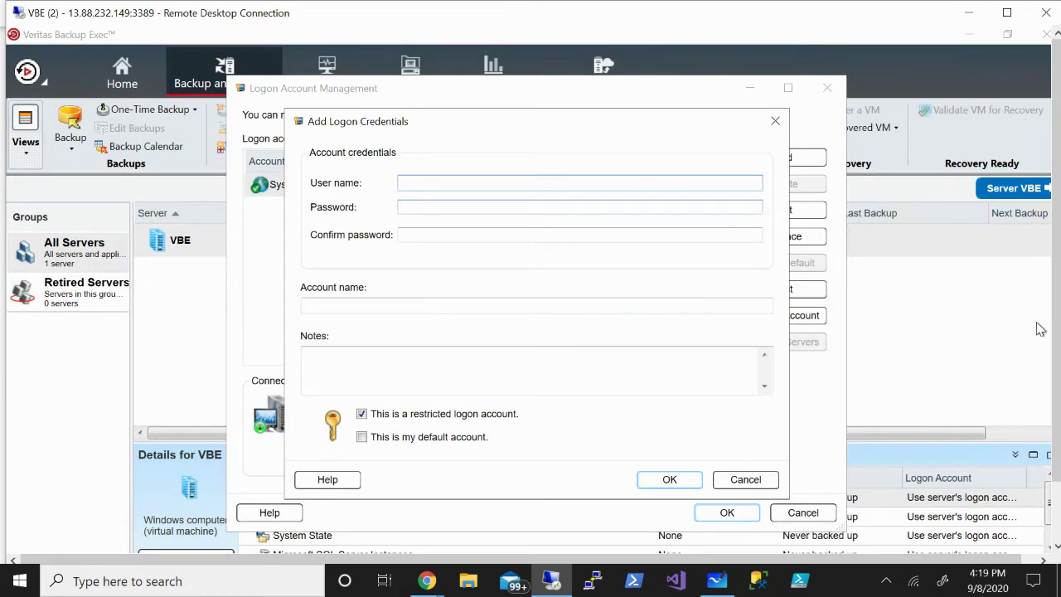
text(azure\)
- Copy the storage account name from abccloudsa1's Access keys so the user name reads azure\abccloudsa1
mouse_move(427, 580)
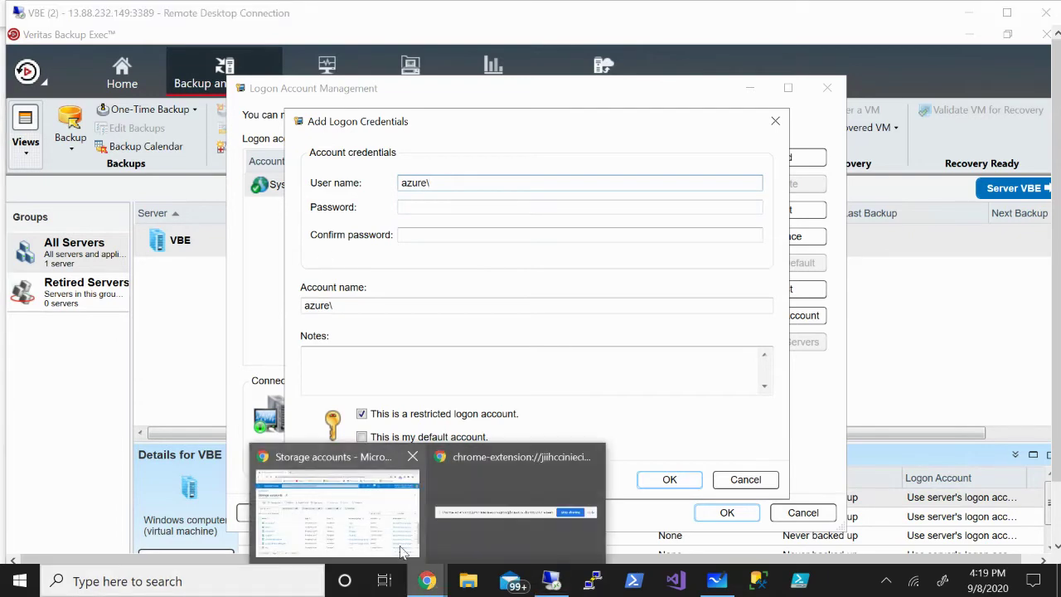
click(402, 551)
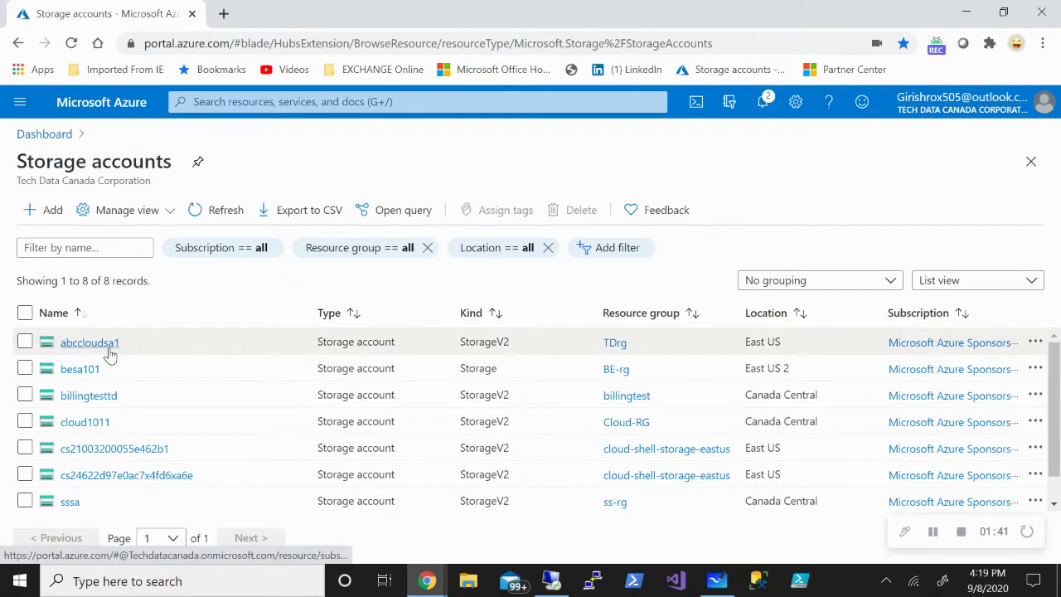
click(108, 348)
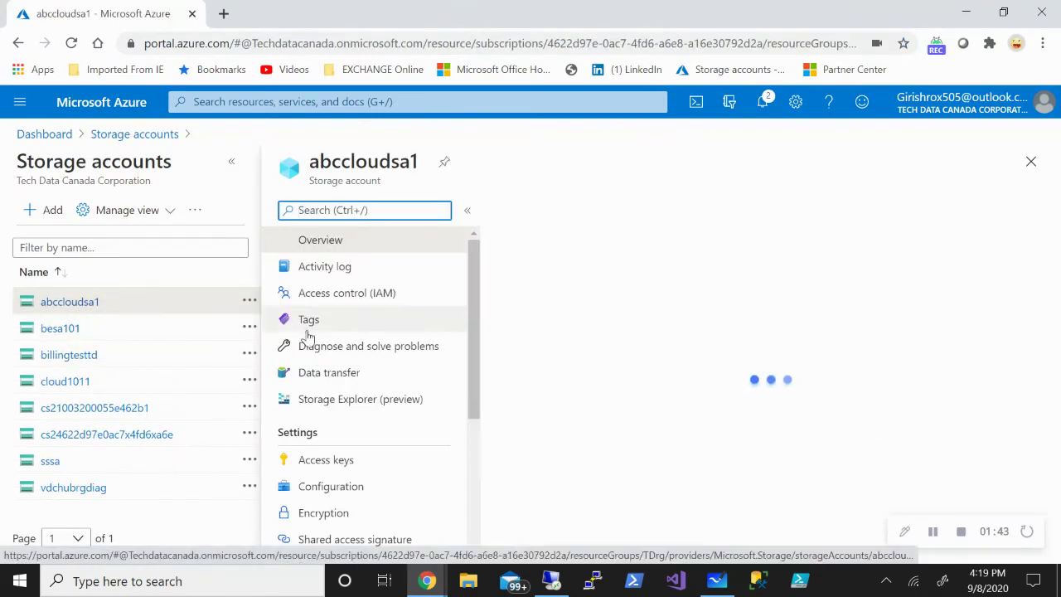
scroll(386, 353, down, 1)
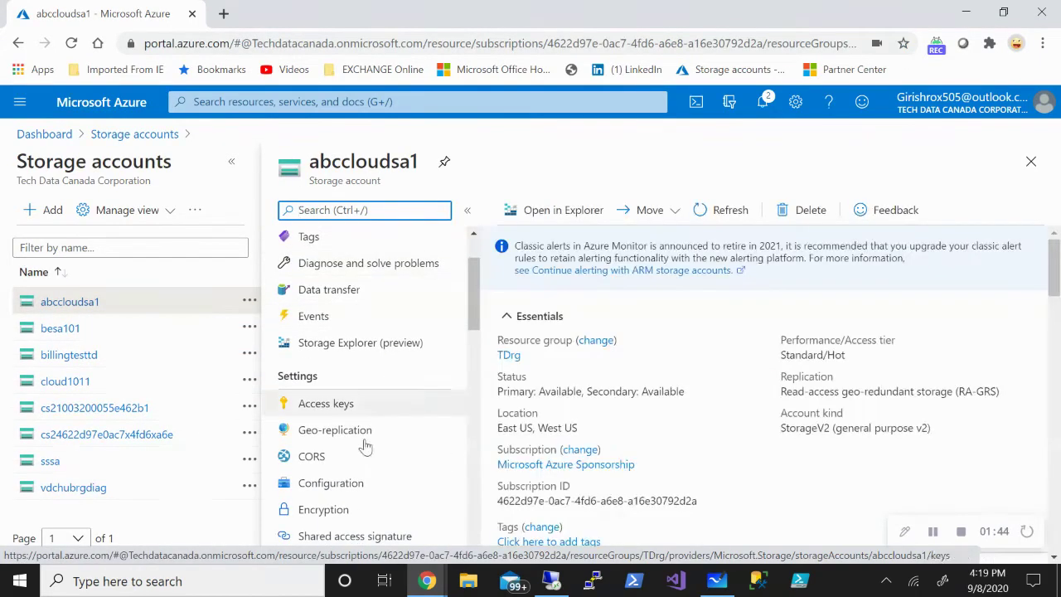
click(326, 406)
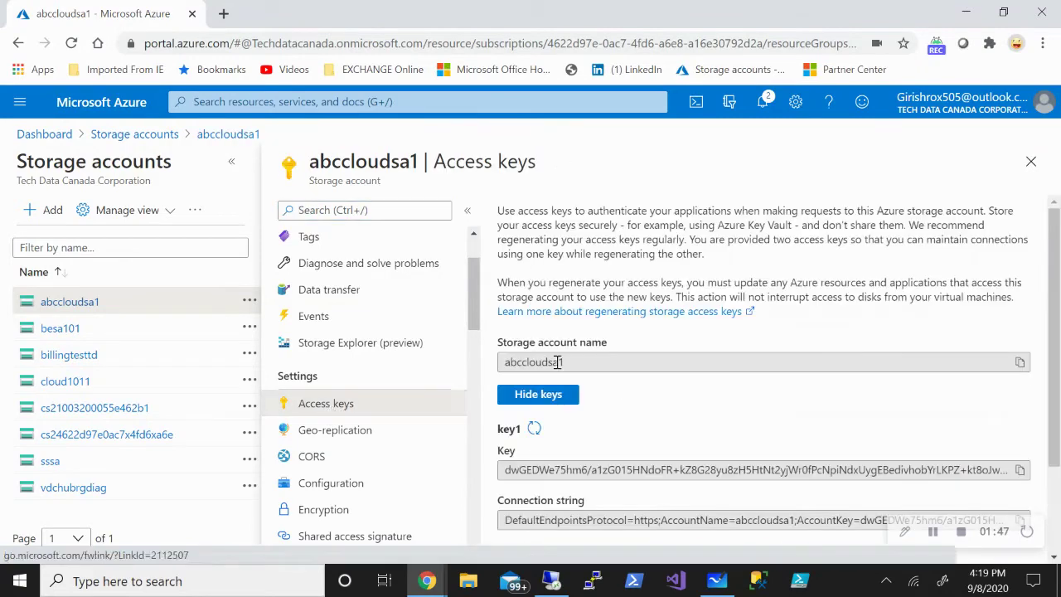
click(1019, 363)
click(551, 580)
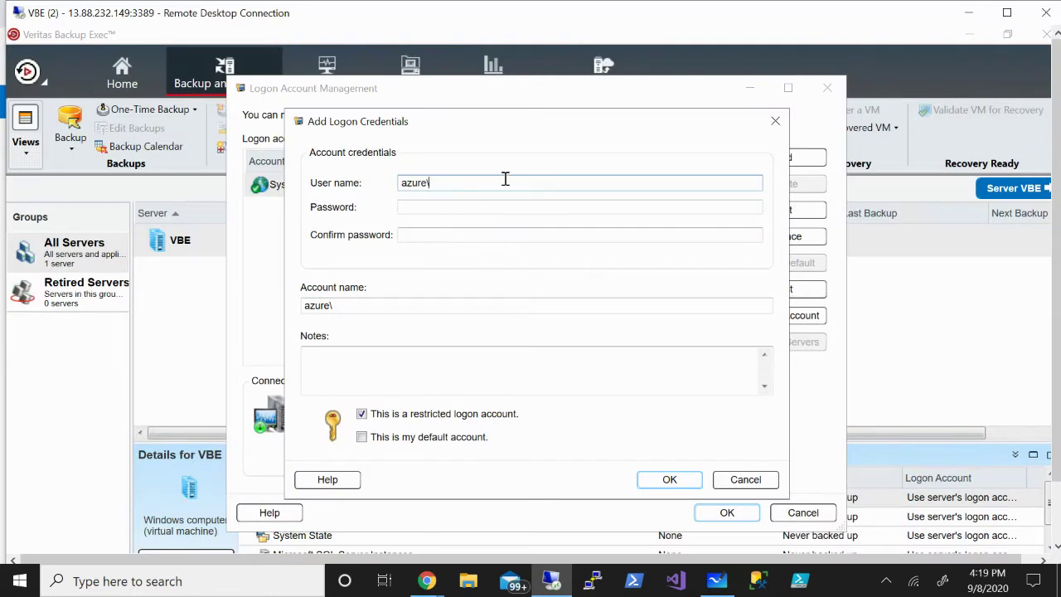
key(ctrl+v)
- Copy the abccloudsa1 key1 access key for use as the password
click(475, 206)
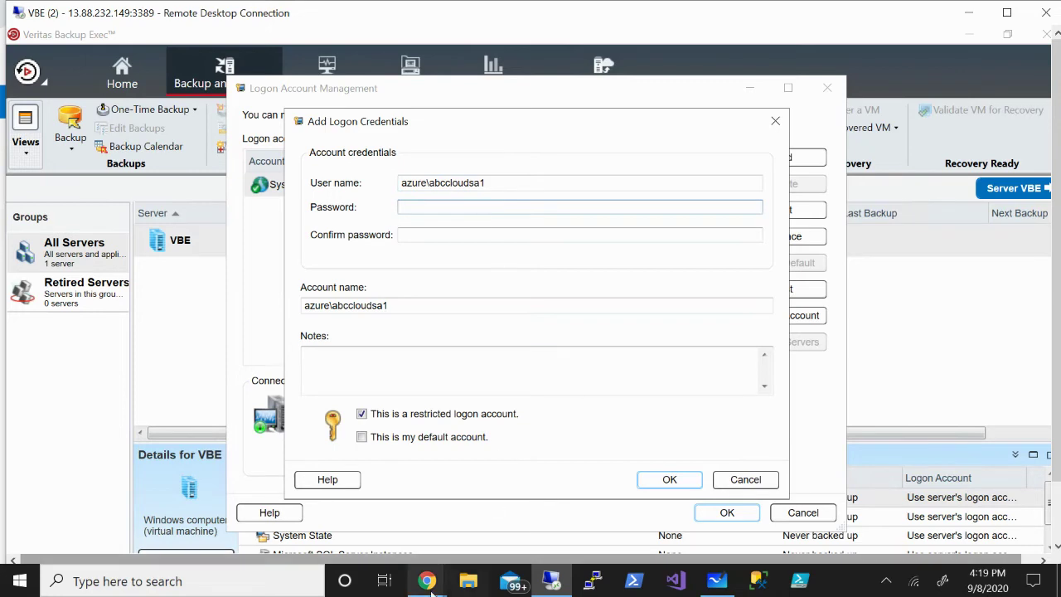
mouse_move(427, 580)
click(358, 537)
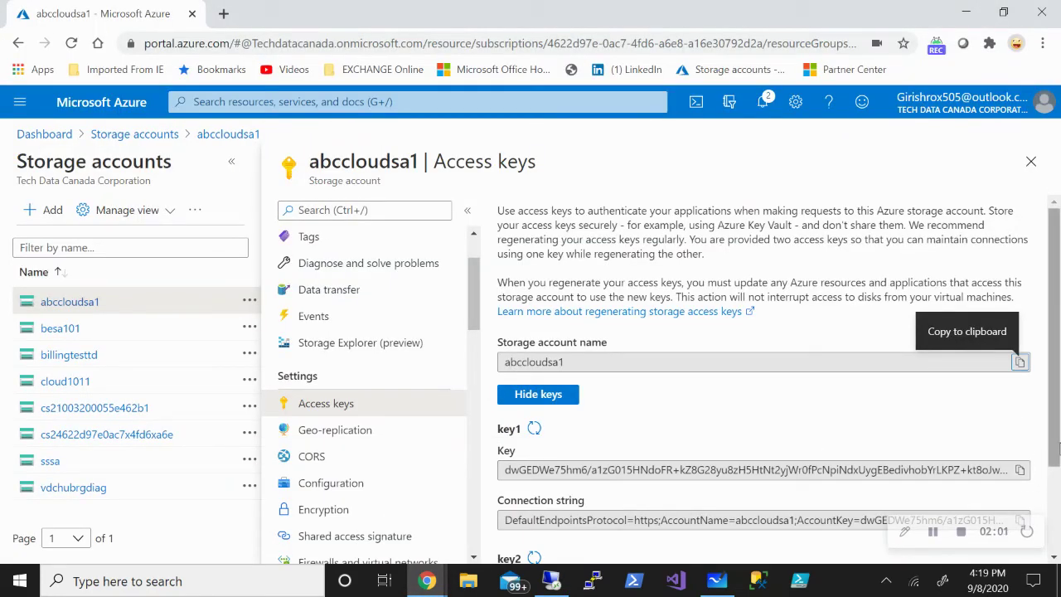
scroll(1056, 446, down, 2)
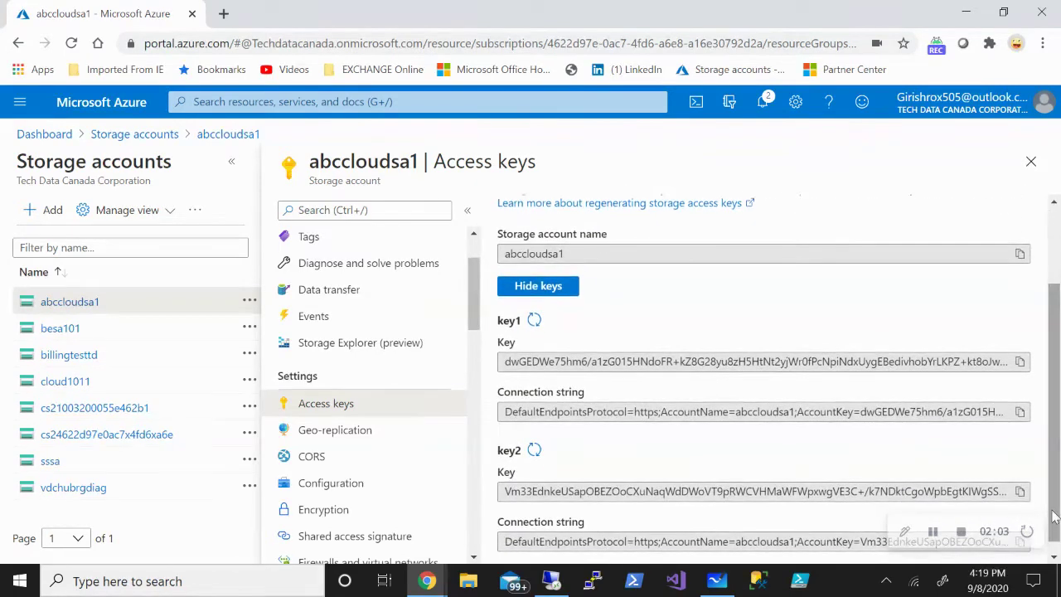
click(1020, 363)
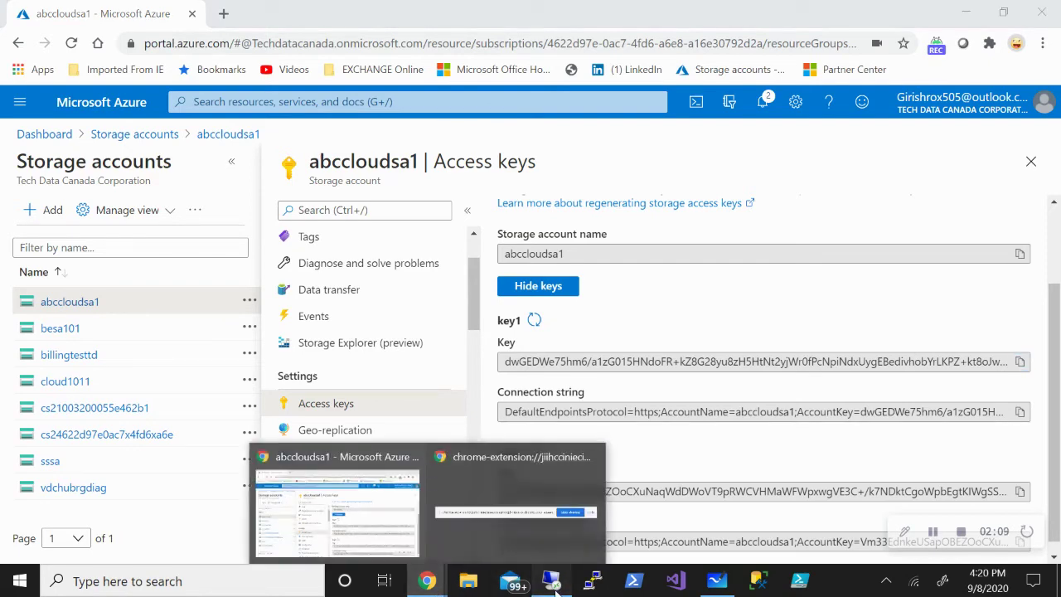
- Paste the key1 storage key into both Password and Confirm password
click(551, 580)
right_click(423, 207)
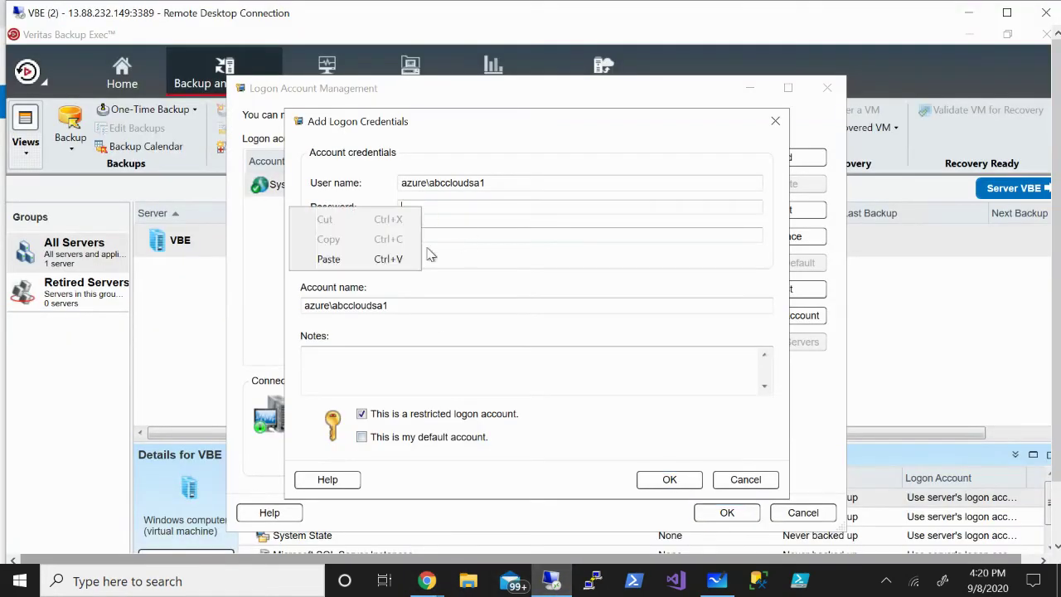
click(365, 257)
click(454, 233)
right_click(454, 234)
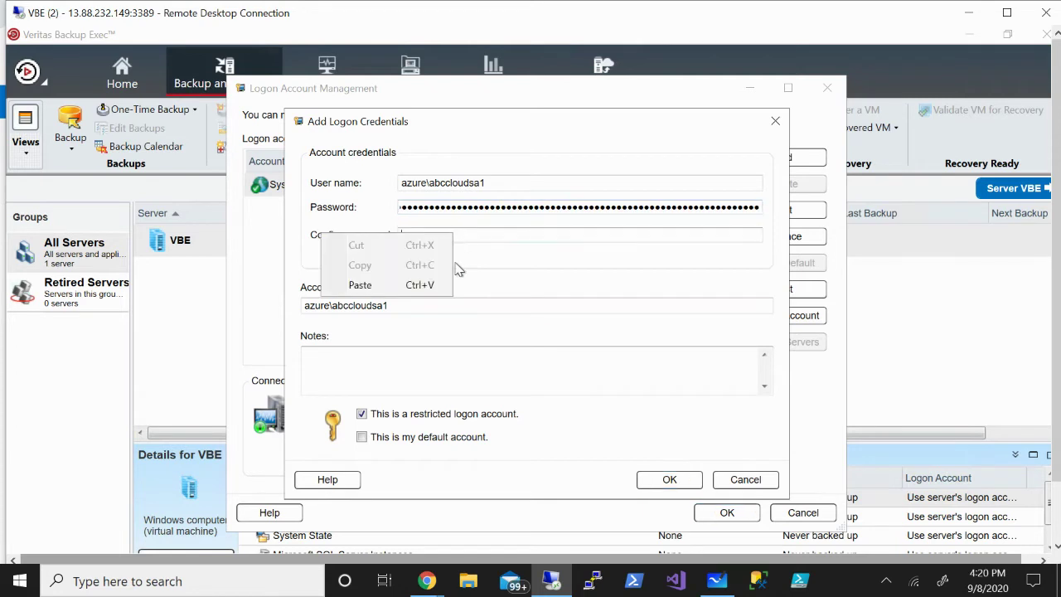
click(403, 286)
- Shorten the account name to azure, save the credentials, and close Logon Account Management
click(403, 304)
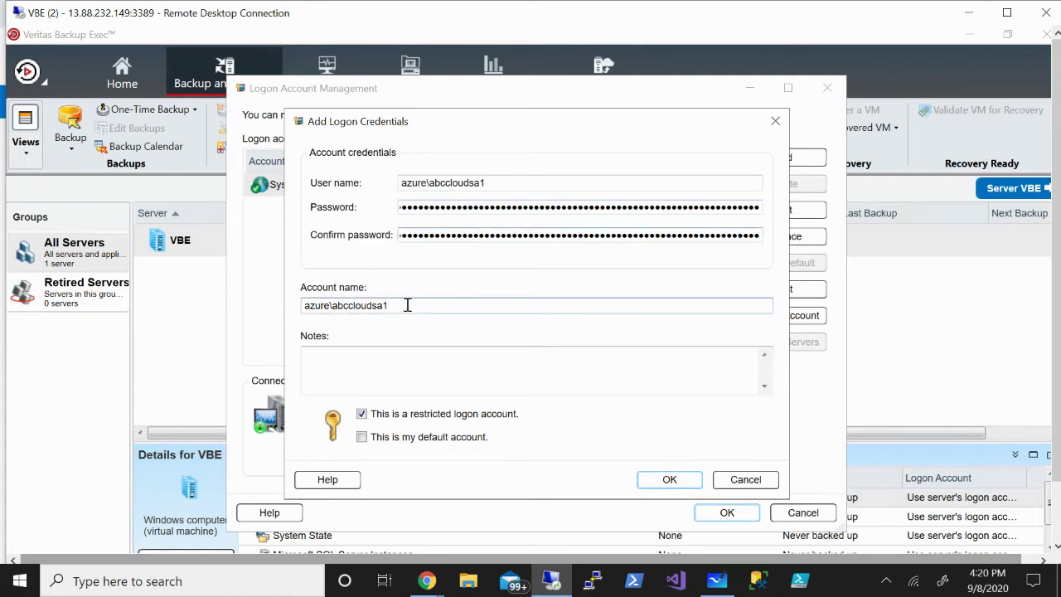
key(BackSpace)
key(BackSpace)
key(BackSpace)
key(BackSpace)
key(BackSpace)
key(BackSpace)
key(BackSpace)
key(BackSpace)
click(379, 351)
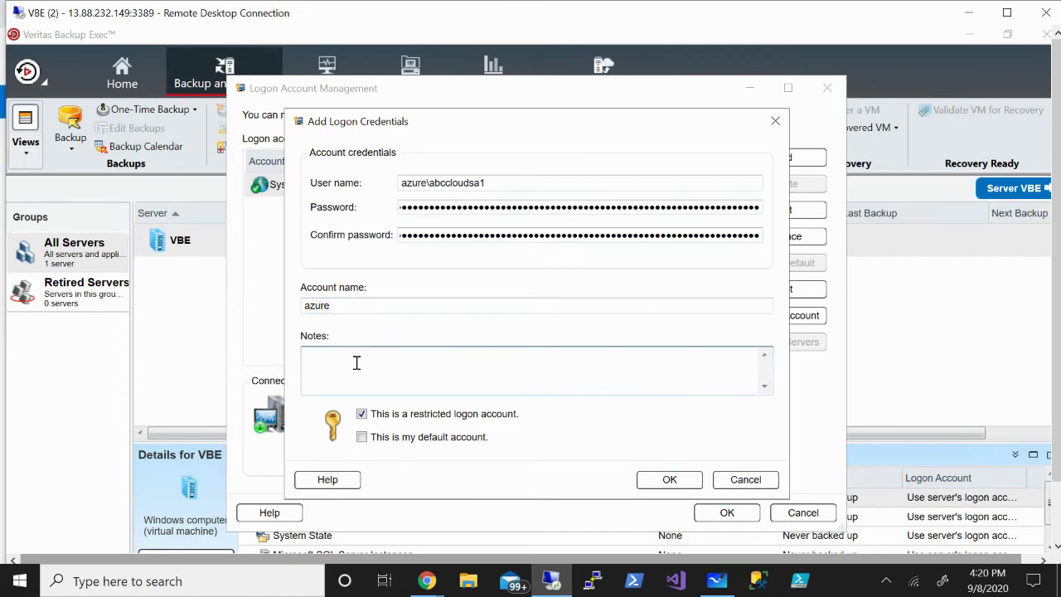
click(690, 483)
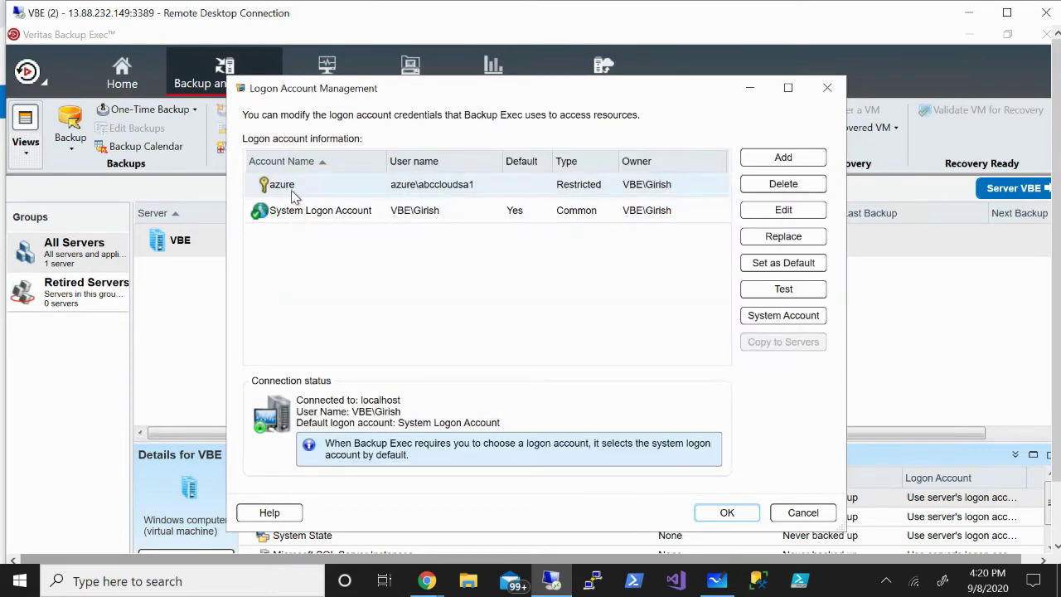
click(726, 513)
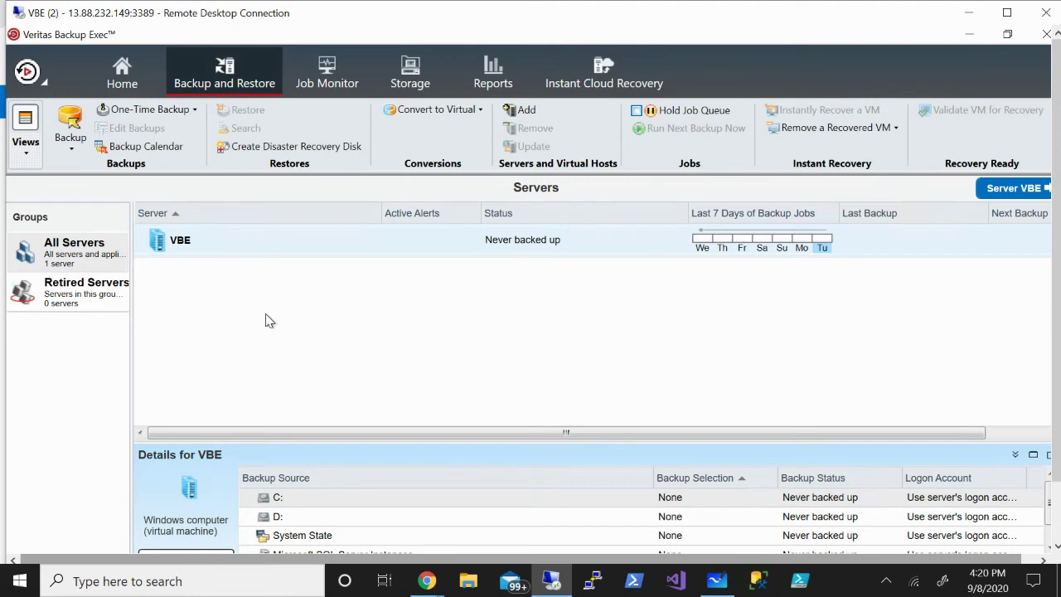
- Add a server of type File server/Azure file share, allowing Backup Exec to establish trust
right_click(265, 322)
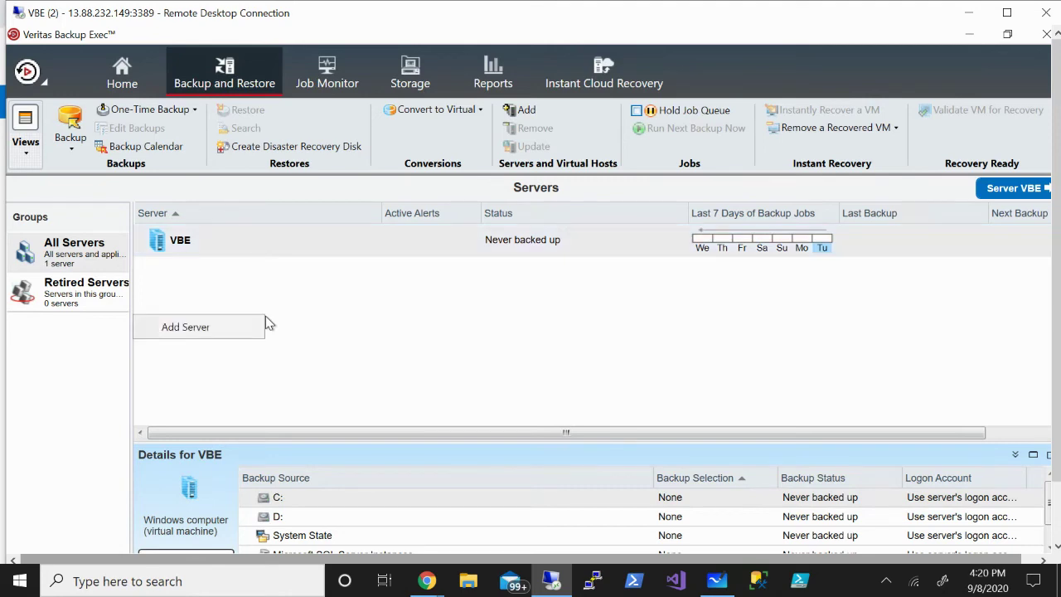
click(240, 329)
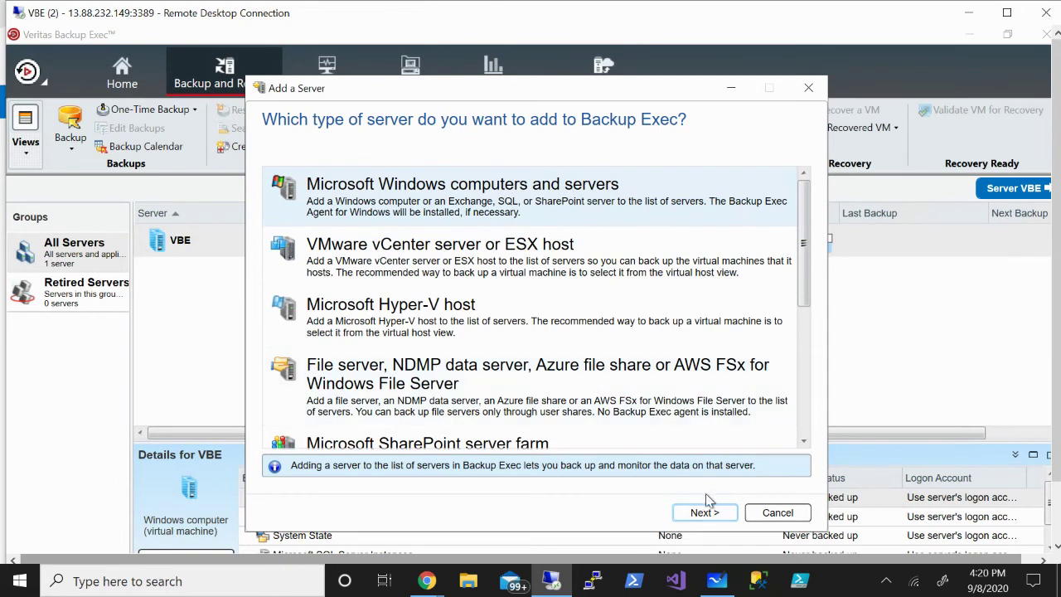
click(540, 390)
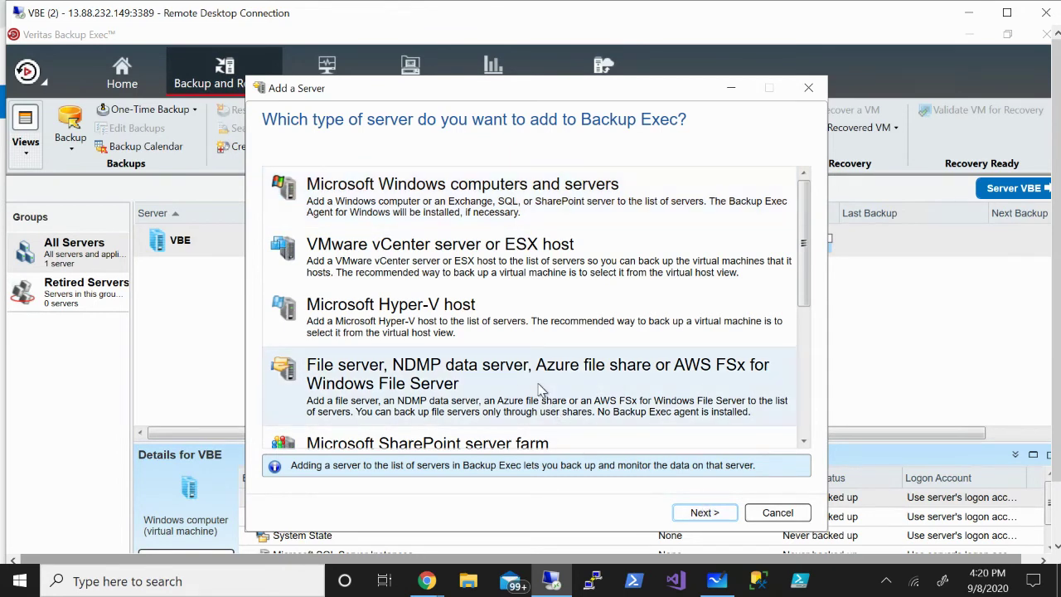
click(688, 512)
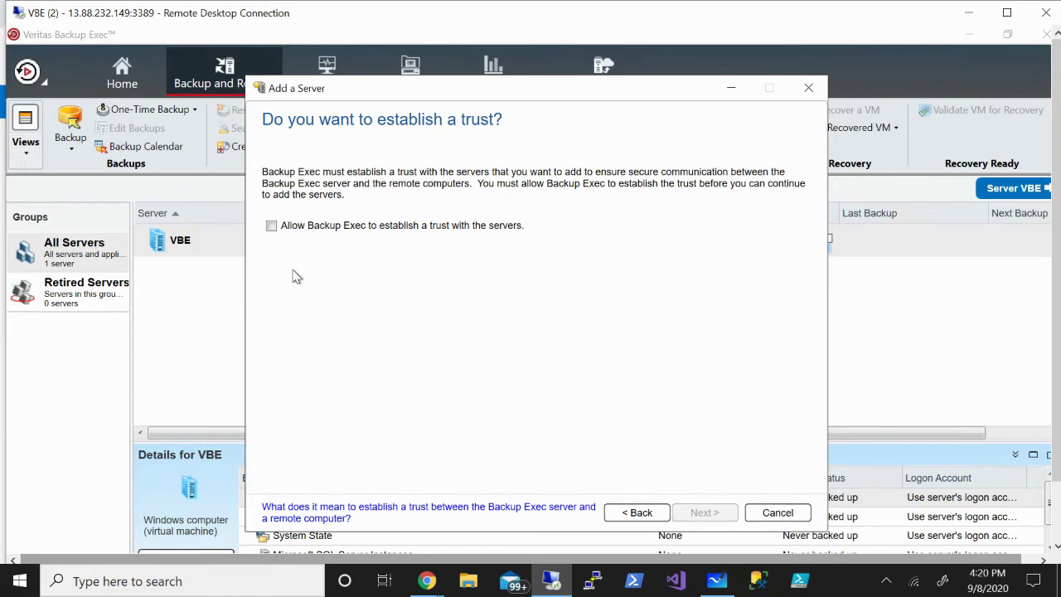
click(272, 226)
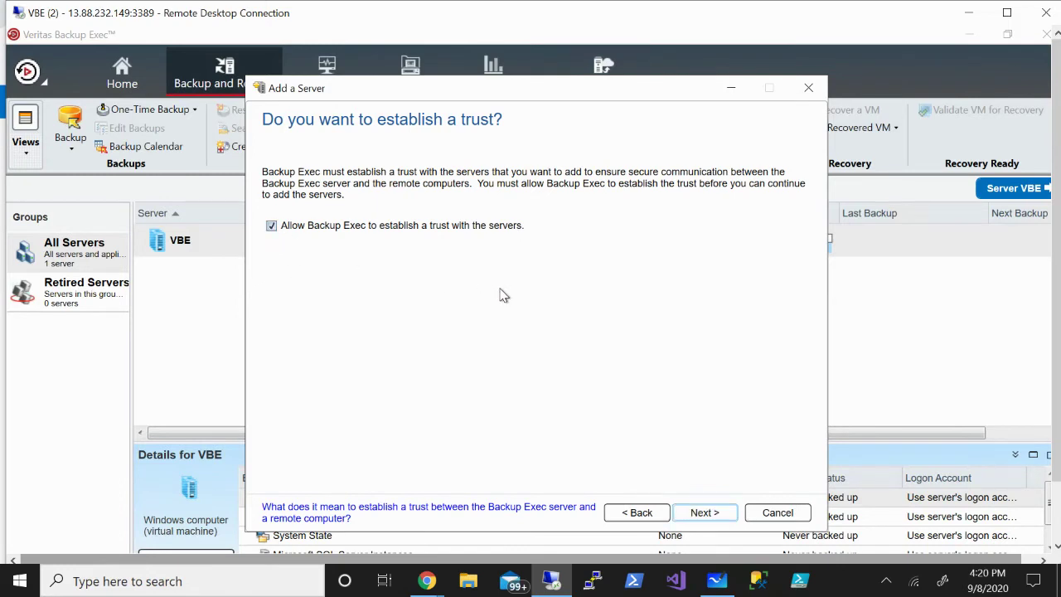
click(703, 512)
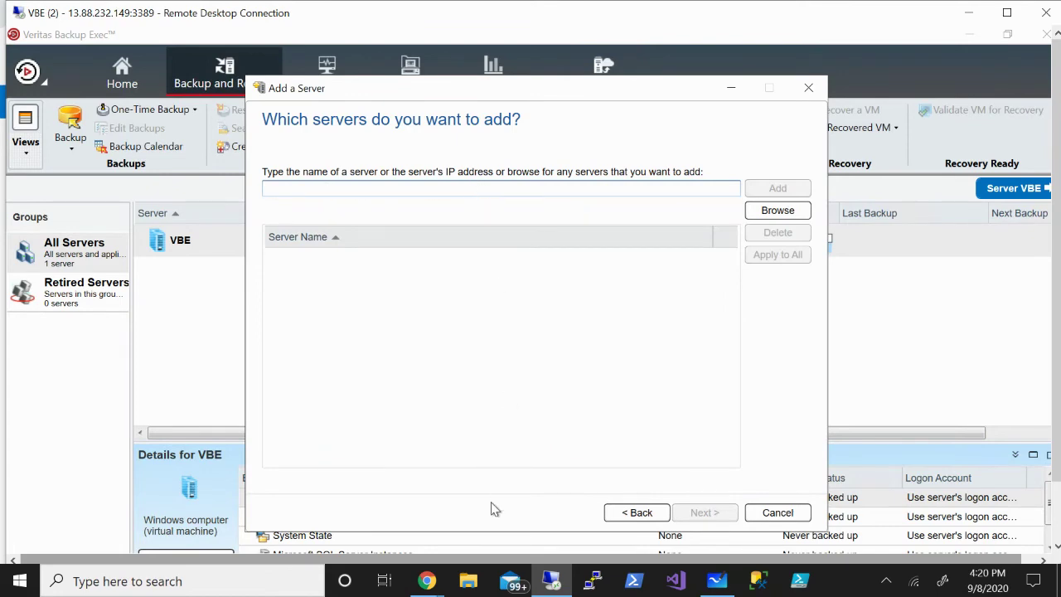
- Copy the file endpoint host abccloudsa1.file.core.windows.net from abccloudsa1's Properties page
click(426, 582)
click(356, 524)
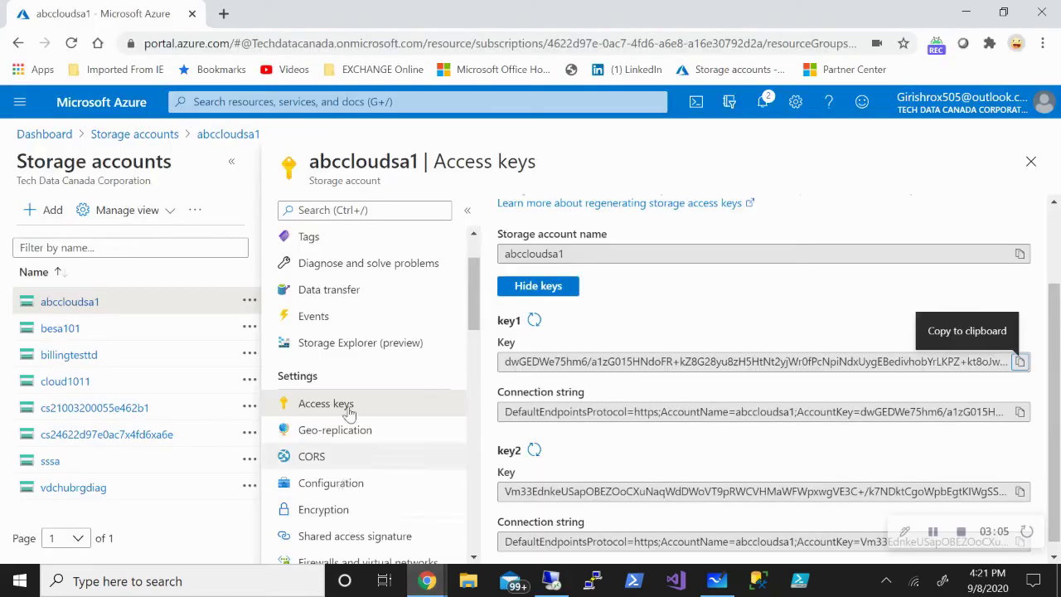
scroll(348, 468, down, 3)
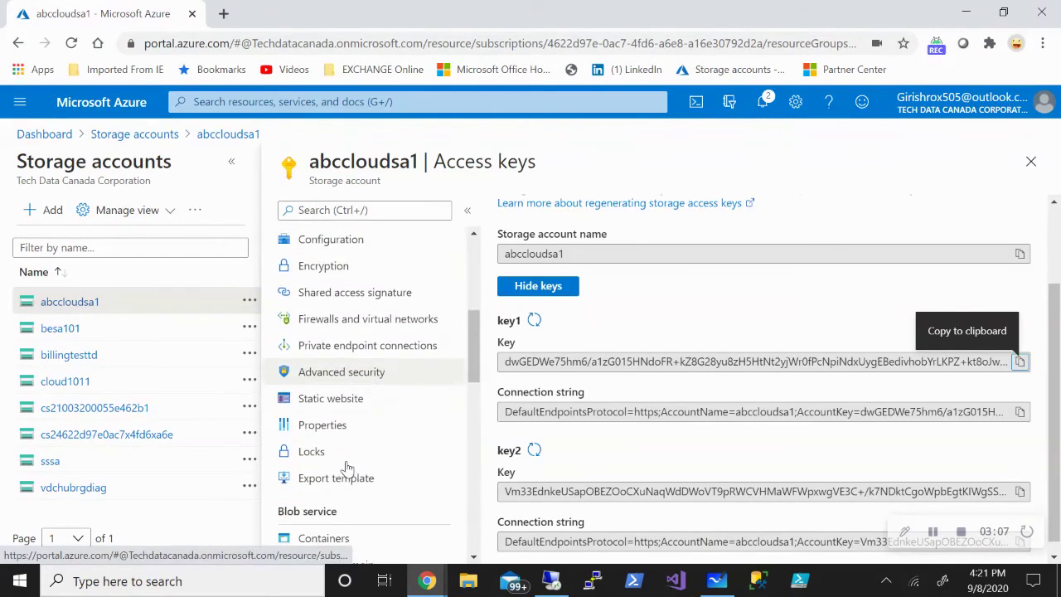
click(323, 420)
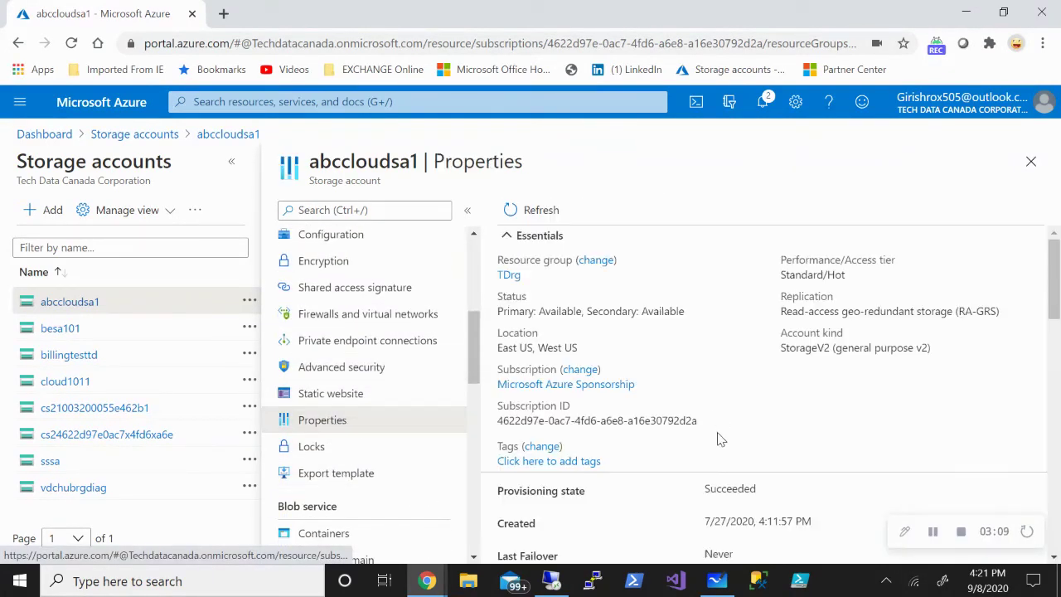
scroll(676, 469, down, 1)
scroll(677, 469, down, 4)
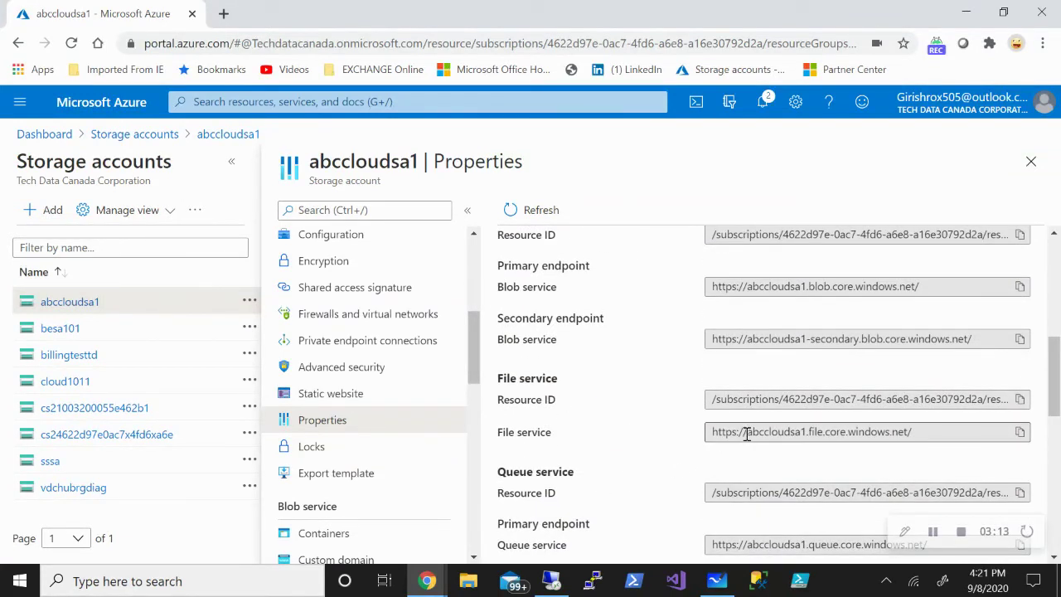
drag(746, 432, 909, 430)
key(ctrl+c)
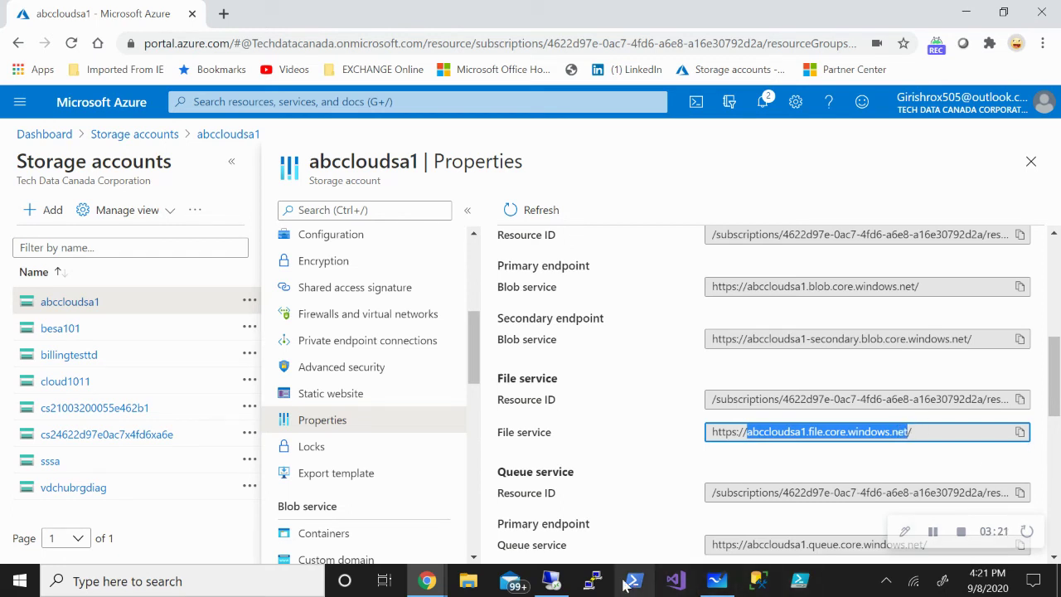
click(553, 582)
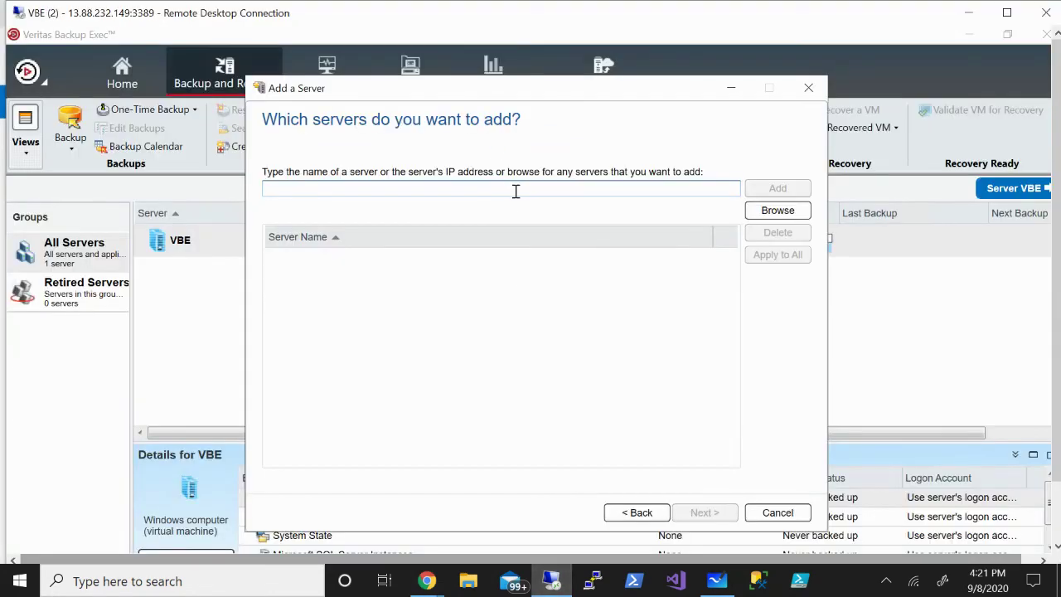
- Add abccloudsa1.file.core.windows.net to the server list with the azure logon account and finish
key(ctrl+v)
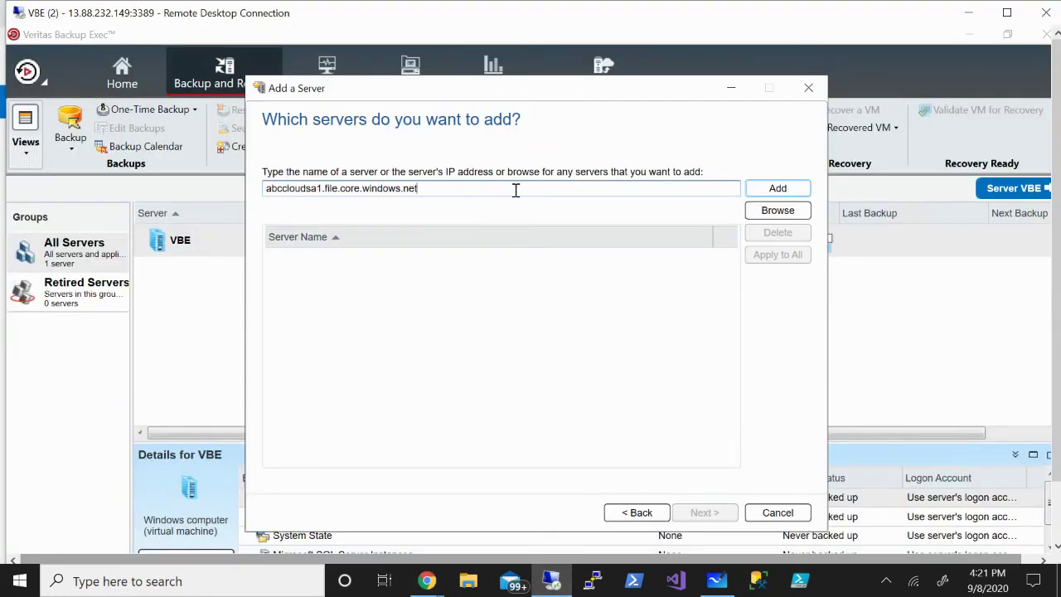
click(797, 190)
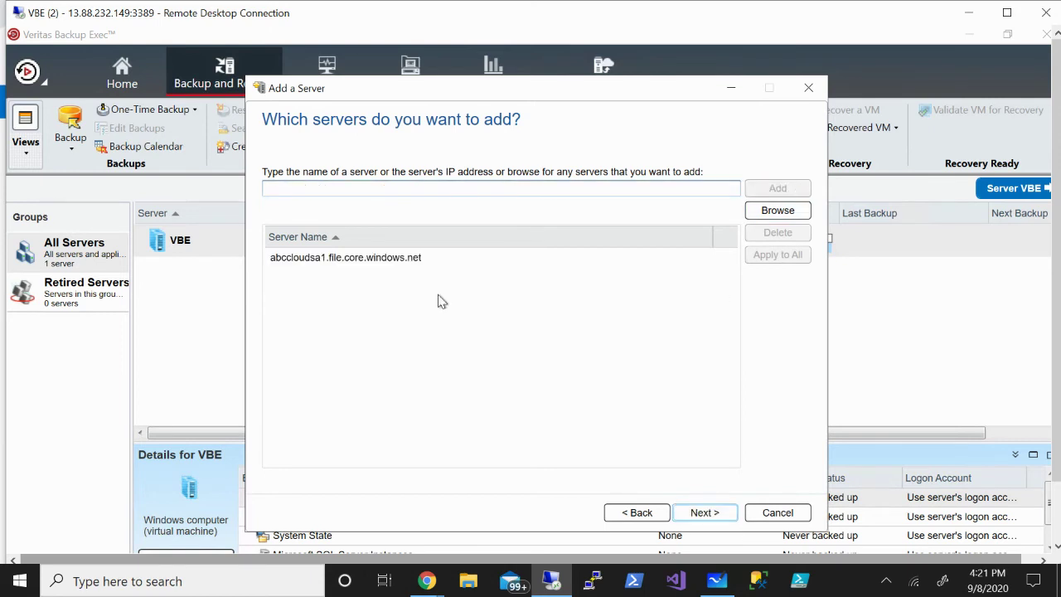
click(706, 513)
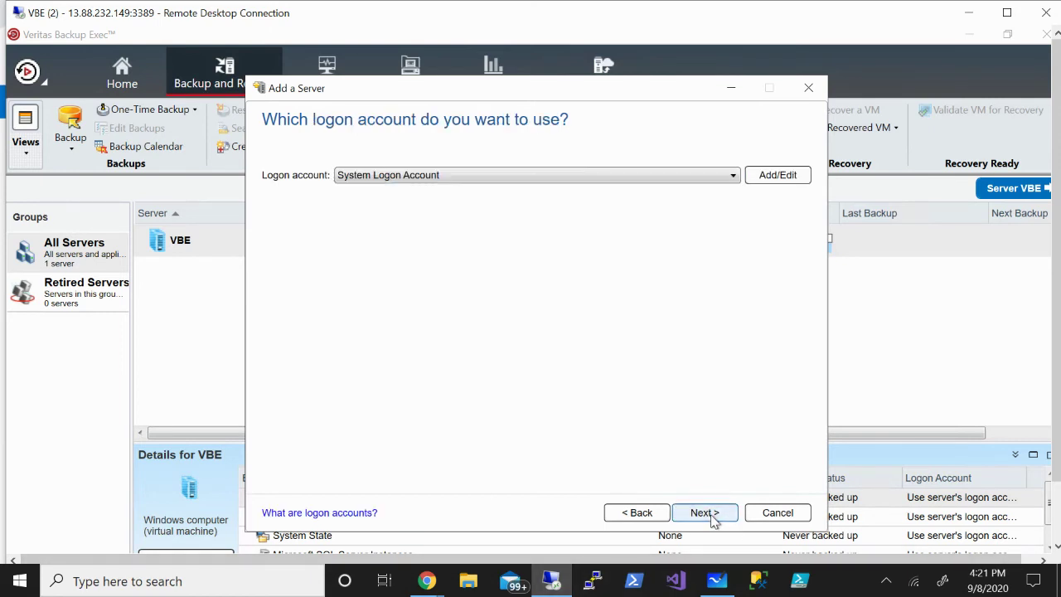
click(500, 179)
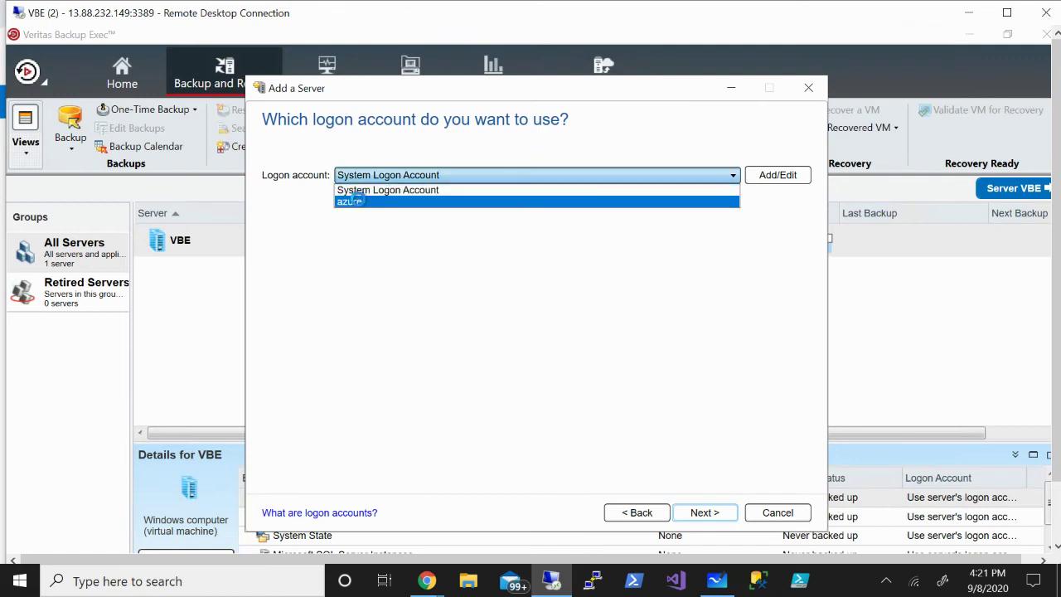
click(359, 203)
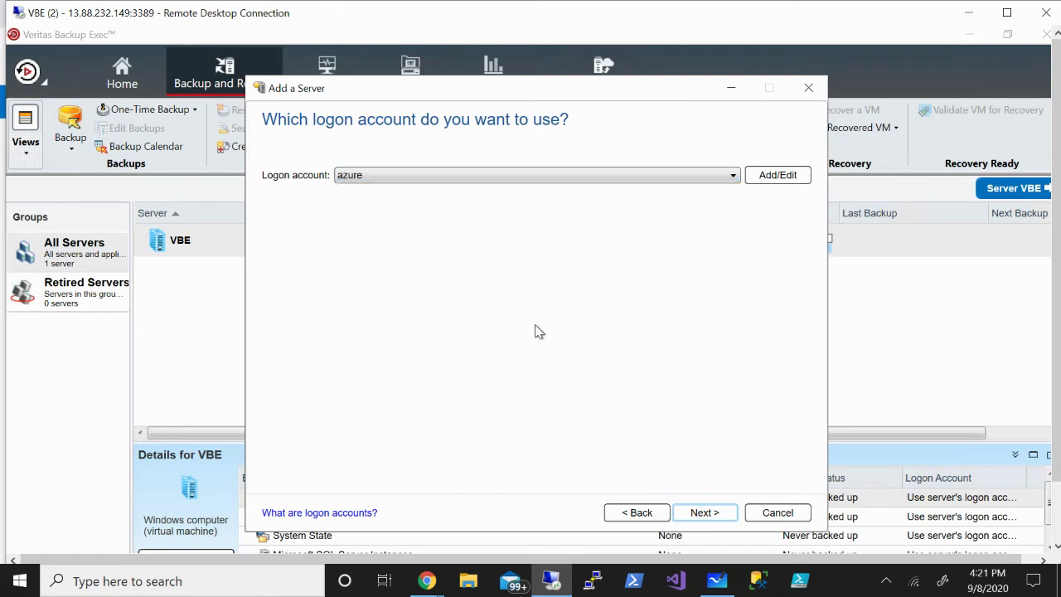
click(704, 512)
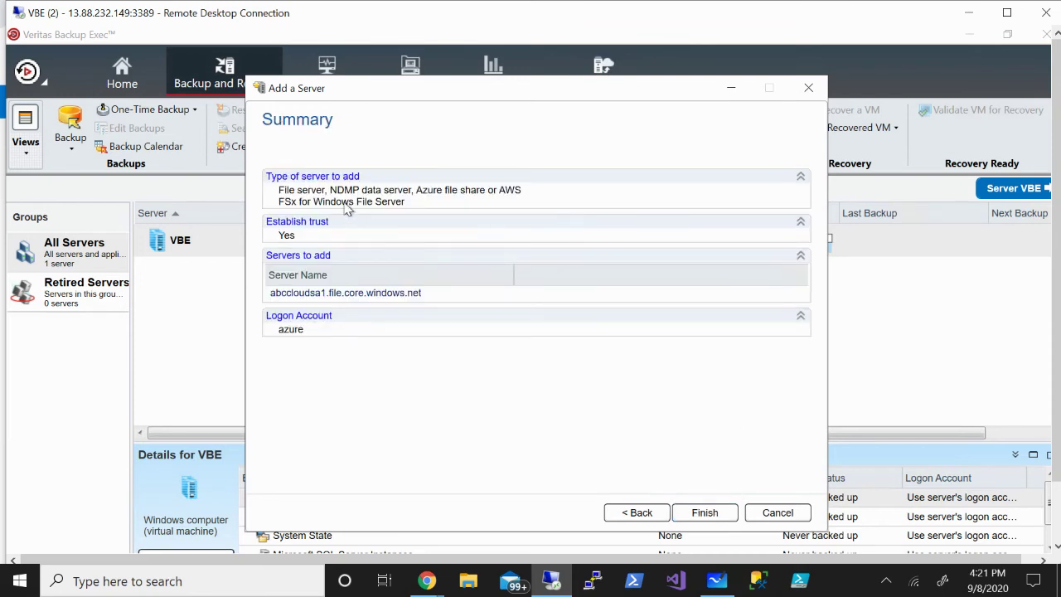
click(704, 512)
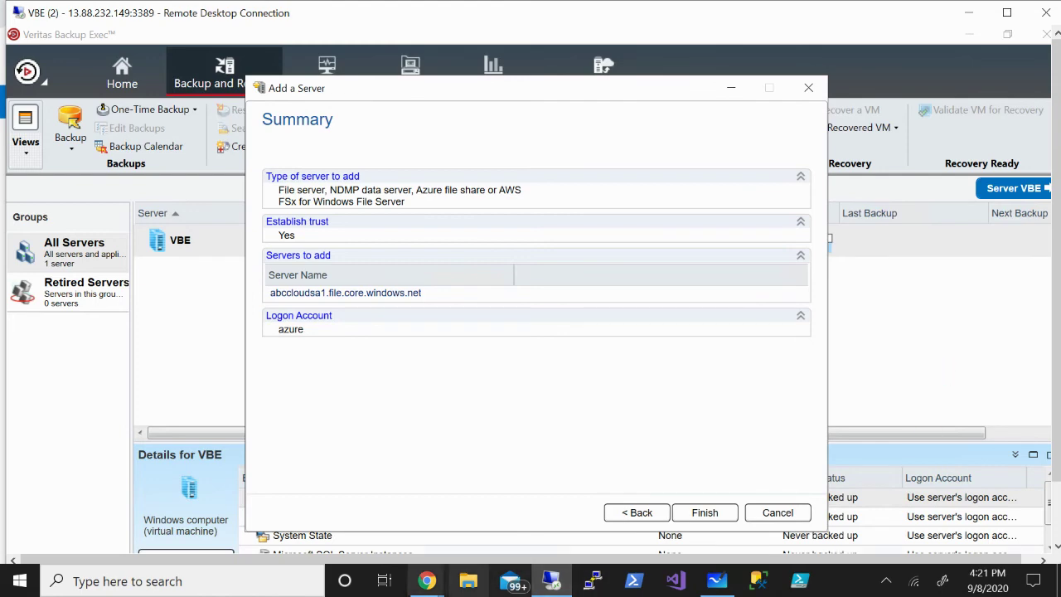
- Switch between the Azure Storage accounts list and Backup Exec while the server is inserted
mouse_move(431, 589)
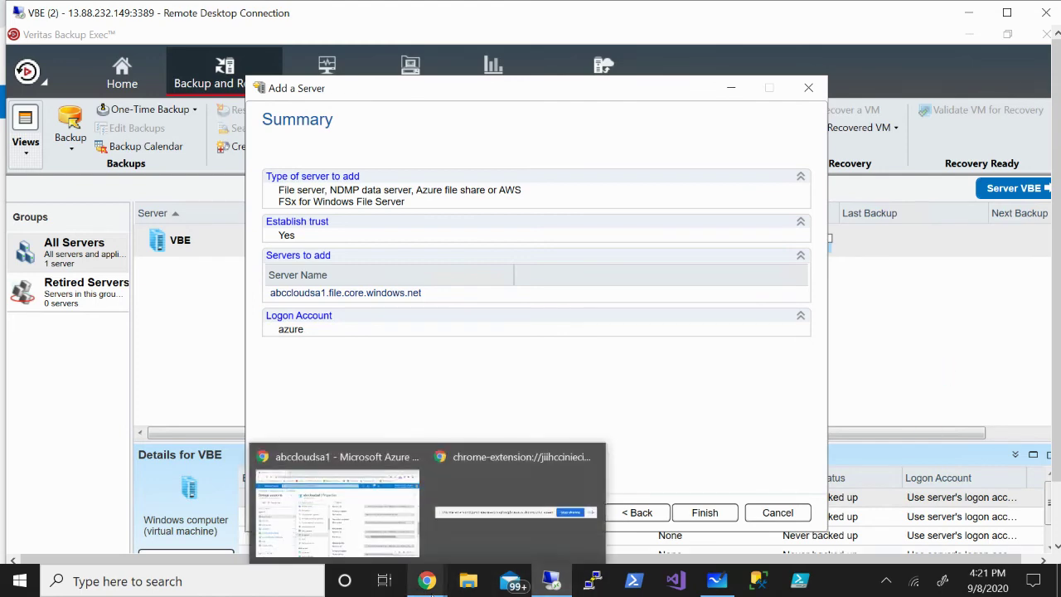
click(418, 566)
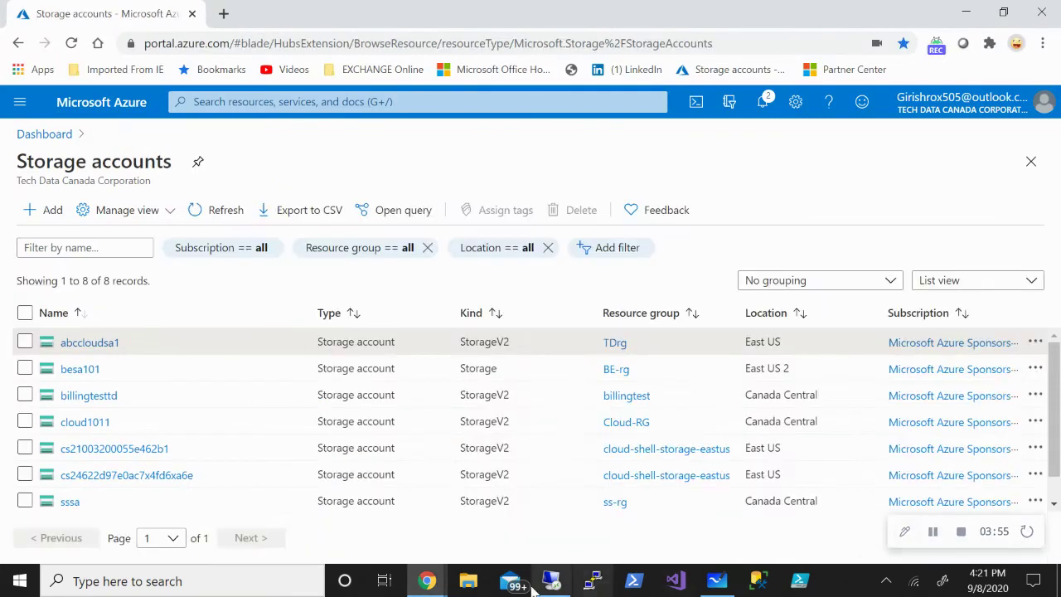
click(551, 581)
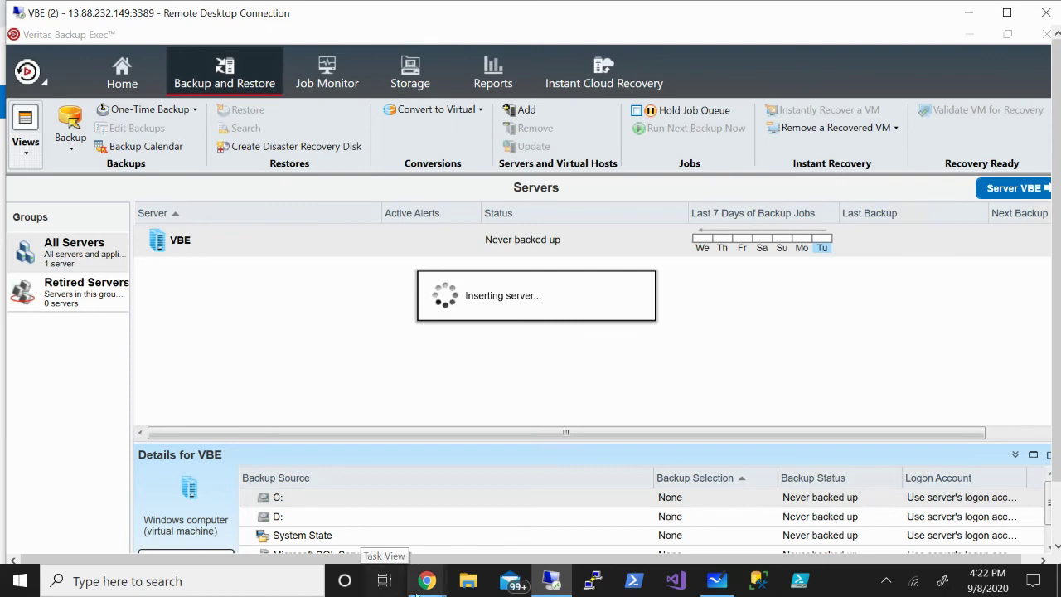
mouse_move(424, 582)
click(398, 538)
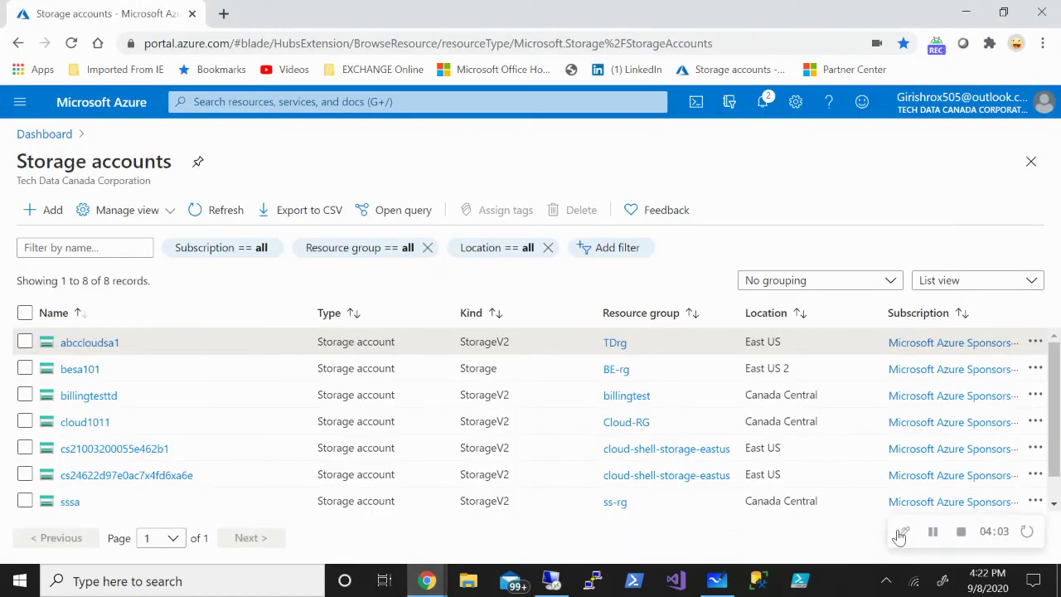
click(562, 585)
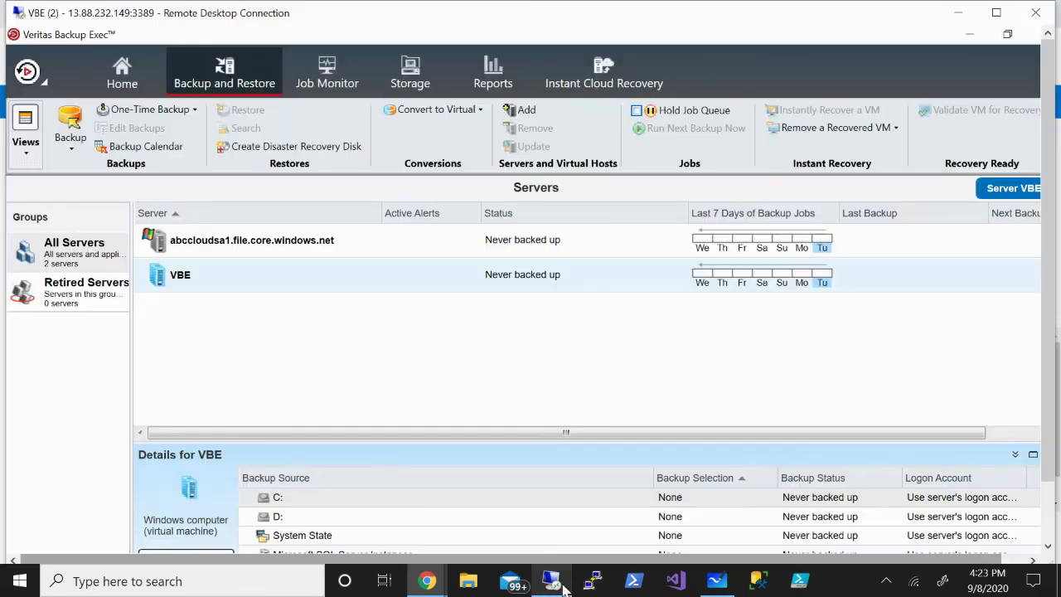